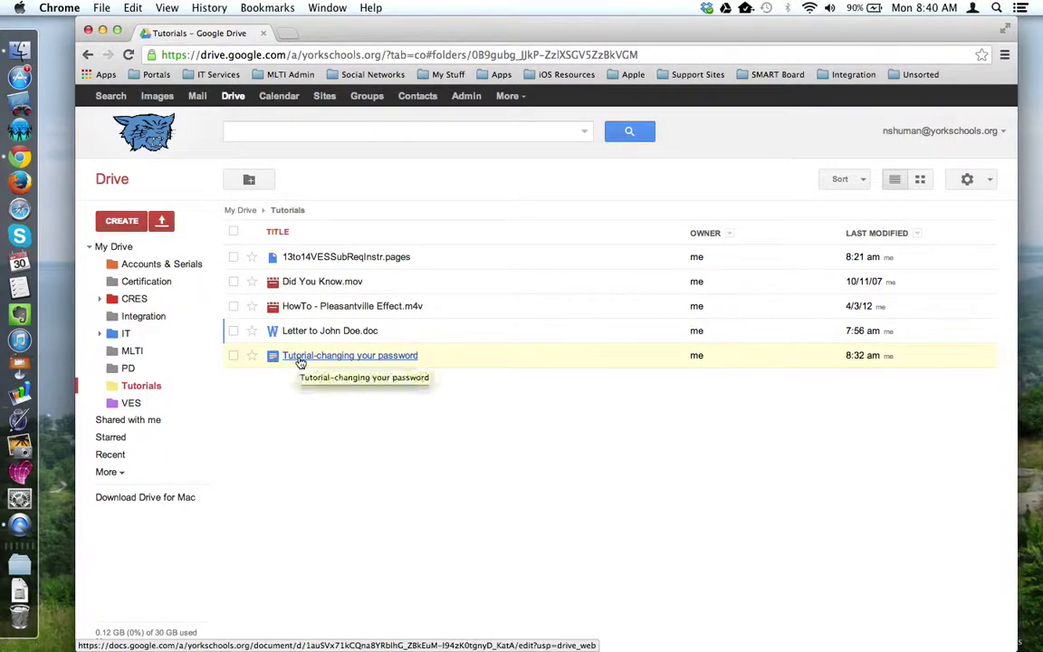
# - Open the "Tutorial-changing your password" document, set its "Type, make changes" line to font size 14, and close the document
pyautogui.click(300, 357)
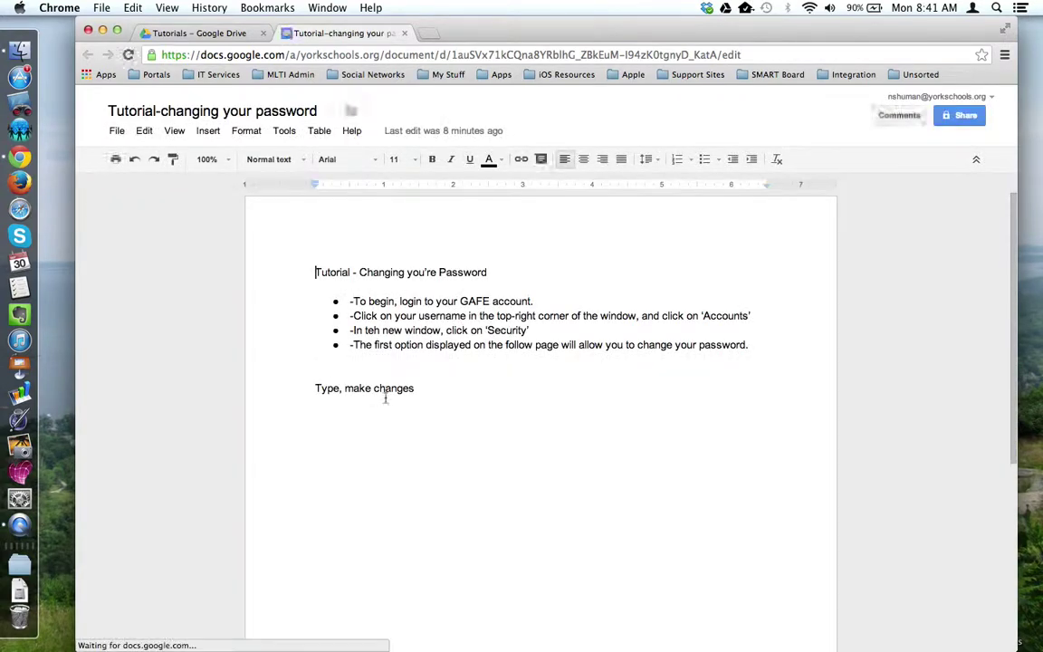
pyautogui.click(422, 388)
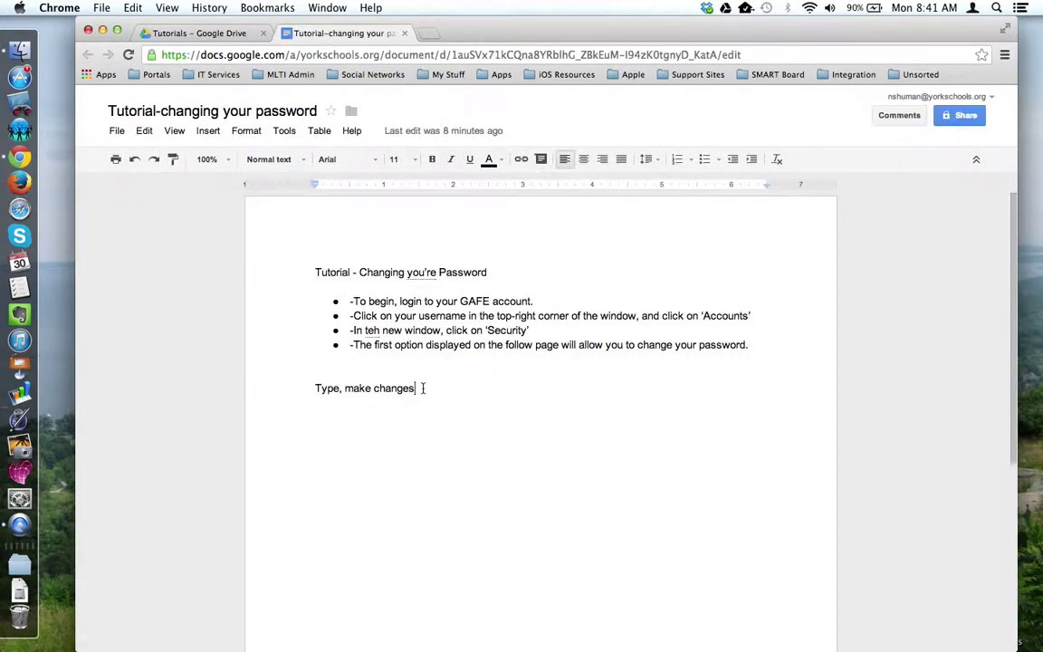
pyautogui.moveTo(415, 387); pyautogui.dragTo(310, 380)
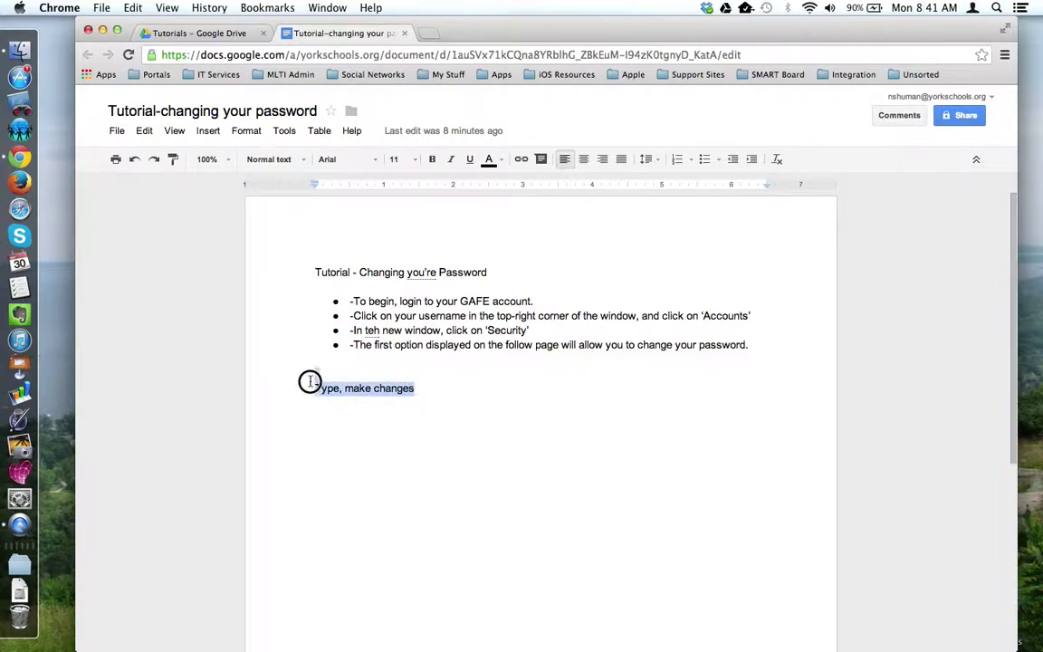
pyautogui.click(400, 159)
pyautogui.click(399, 281)
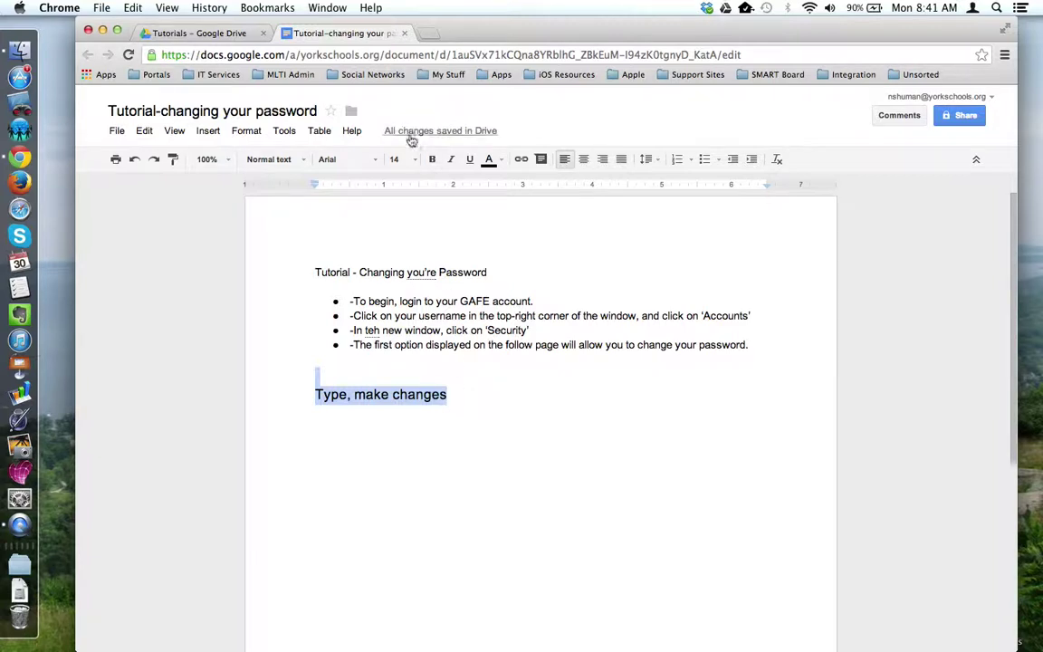
pyautogui.moveTo(411, 136)
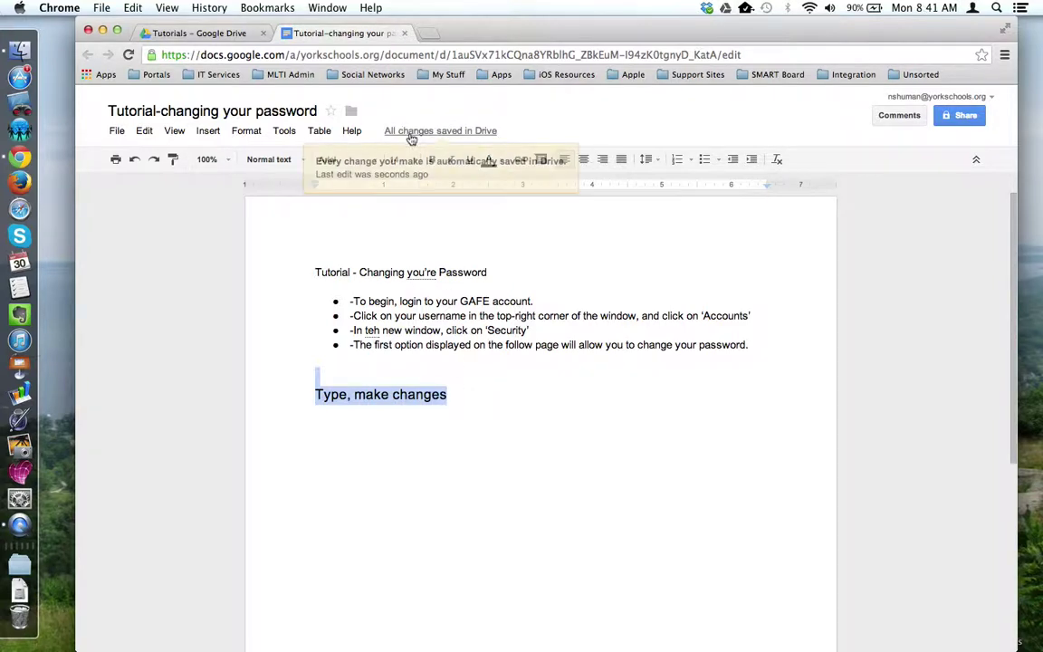
pyautogui.click(469, 404)
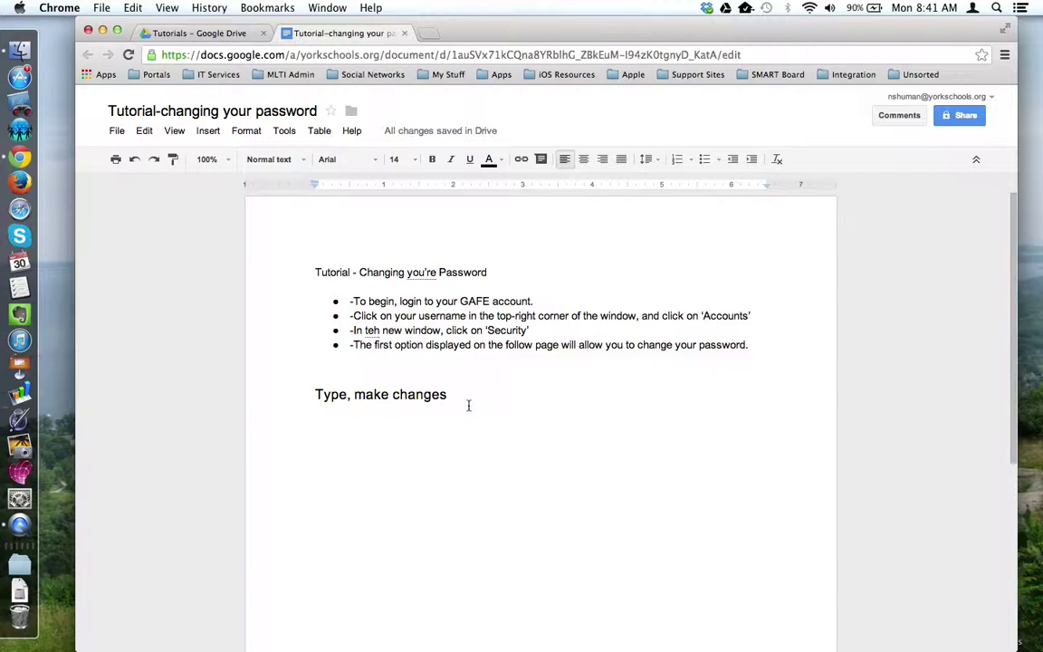
pyautogui.click(405, 35)
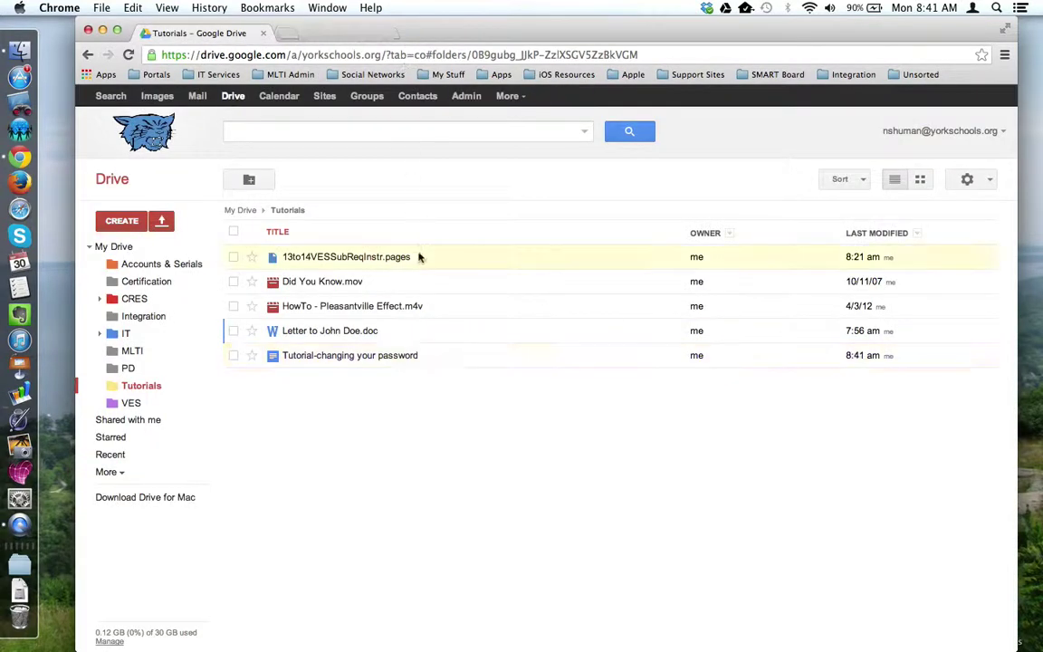
# - Preview the Word letter (.doc) in the Tutorials folder, look through its page, and close the preview
pyautogui.click(345, 339)
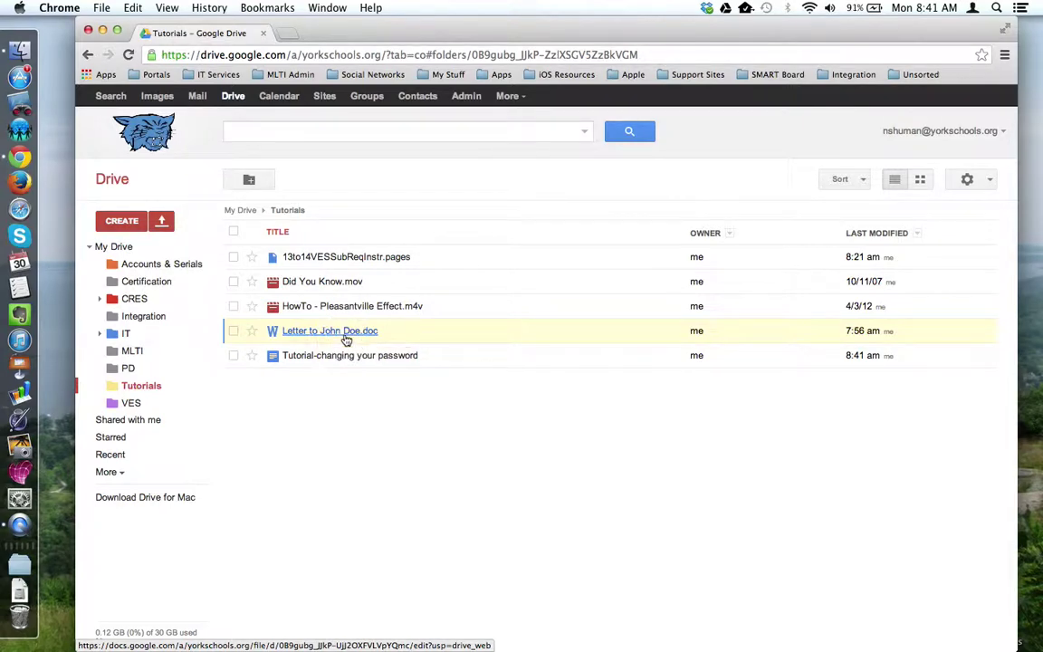
pyautogui.scroll(-5, 432, 333)
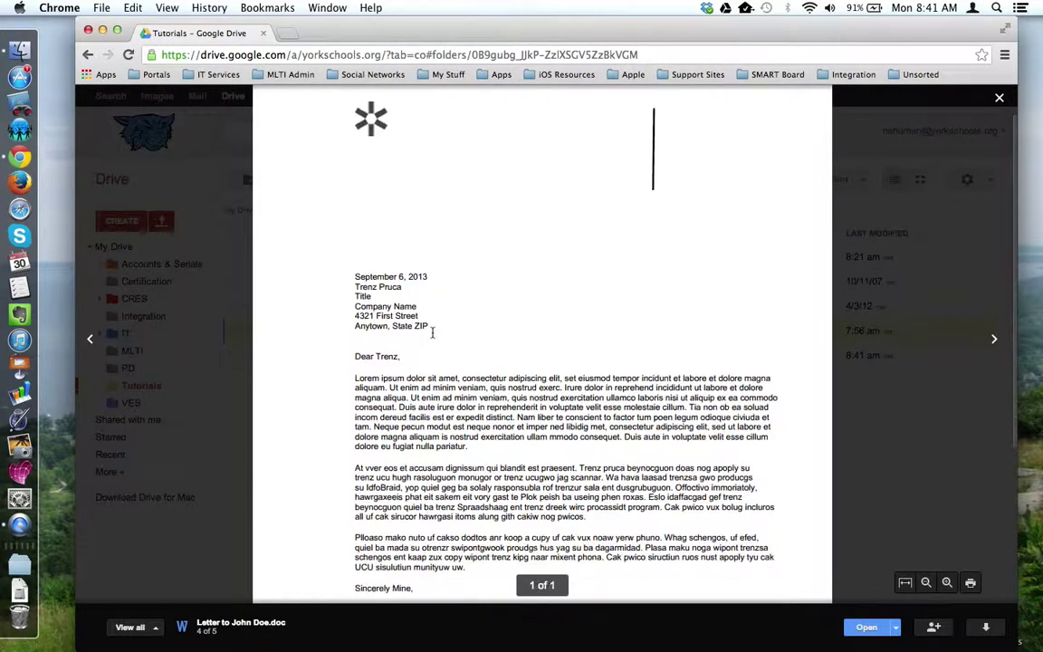
pyautogui.scroll(5, 431, 332)
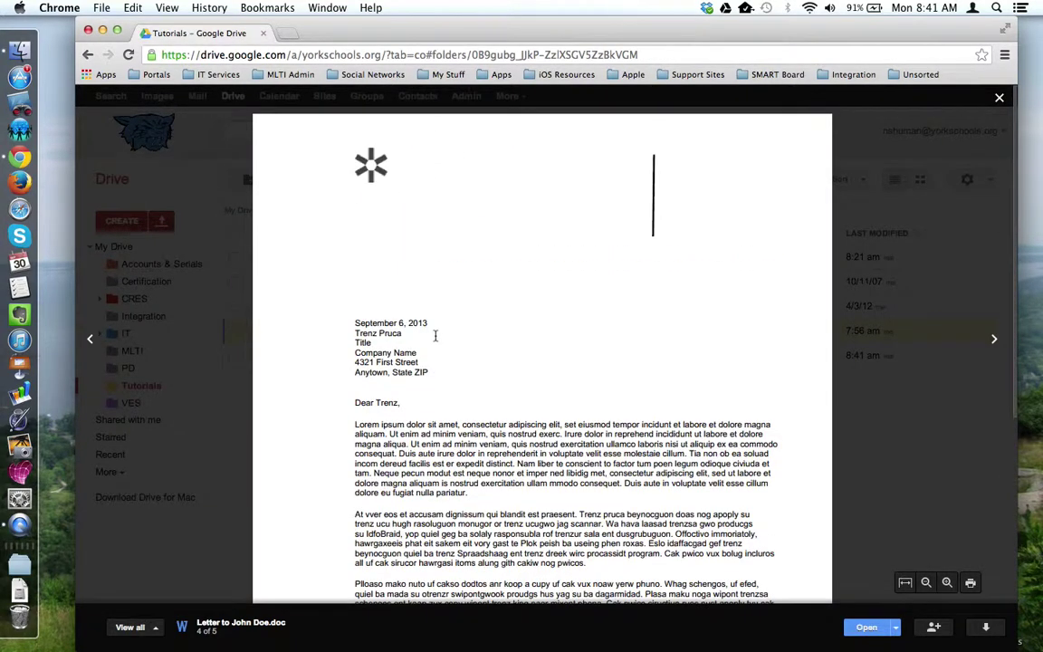
pyautogui.click(999, 97)
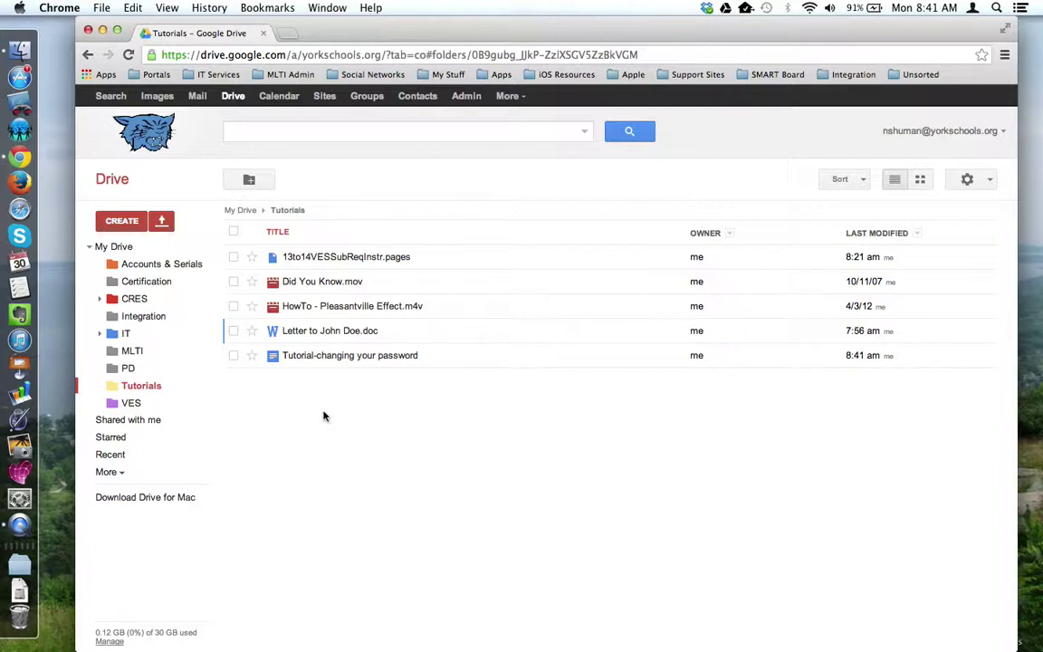
# - Open the Word letter (.doc) from the Tutorials folder with Google Docs to make an editable version
pyautogui.click(234, 332)
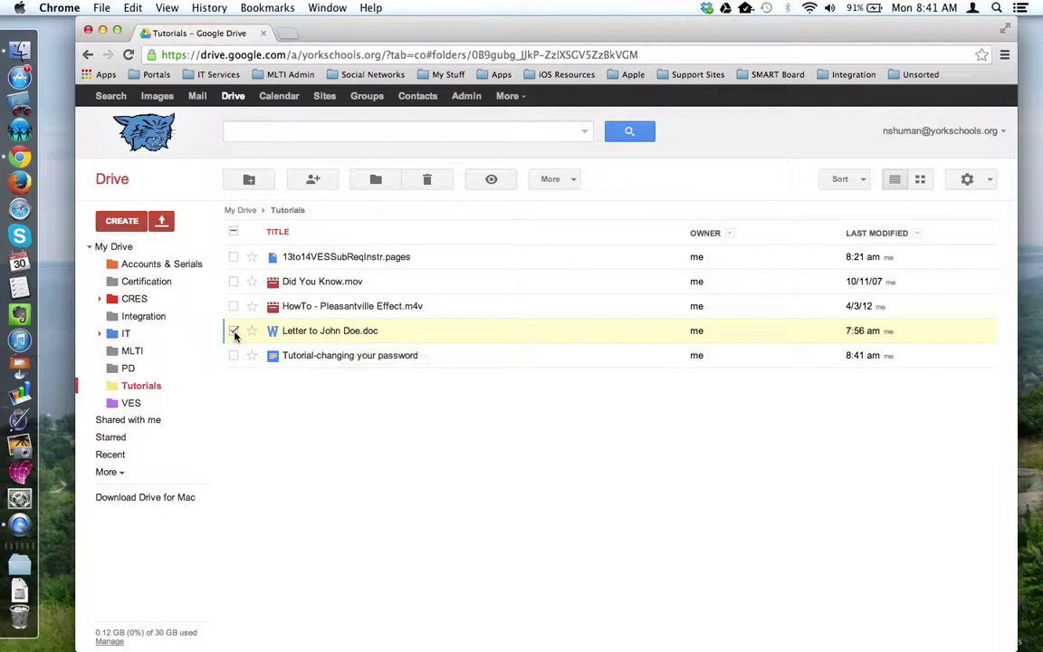
pyautogui.click(573, 181)
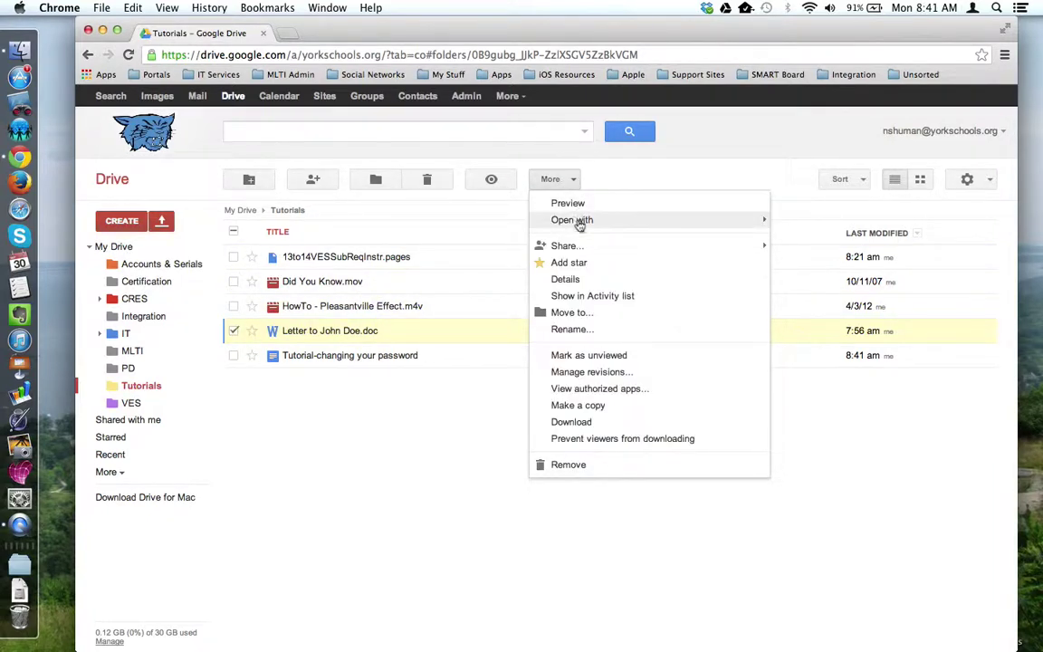
pyautogui.moveTo(580, 225)
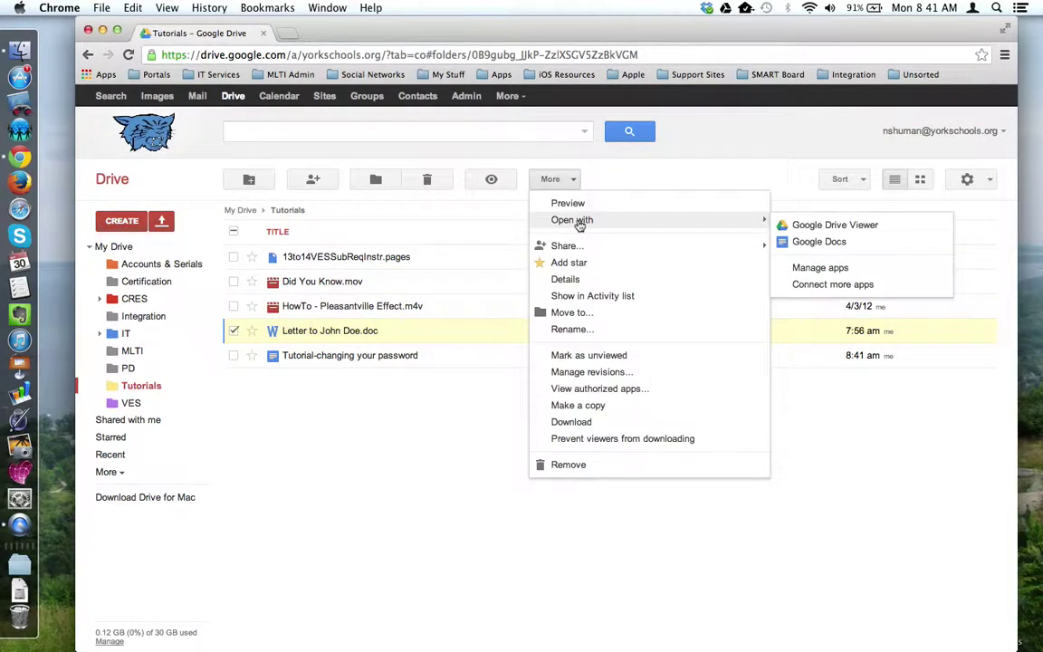
pyautogui.click(839, 252)
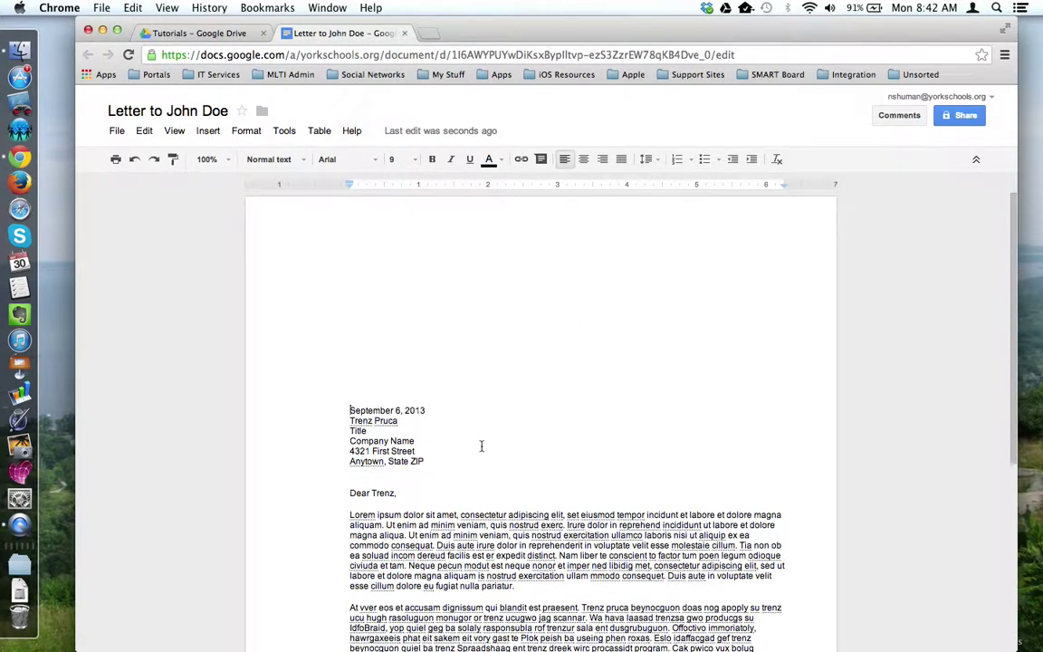
# - Enter "Type, make change" in the header of the converted letter and erase that text again
pyautogui.scroll(-3, 481, 443)
pyautogui.scroll(3, 472, 447)
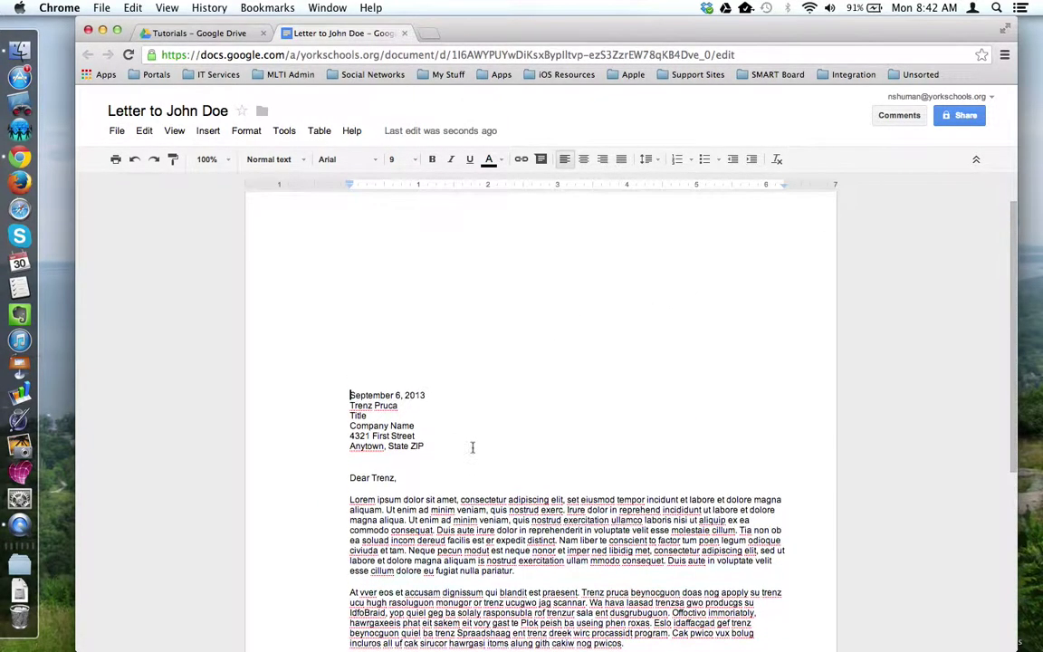
pyautogui.scroll(-3, 473, 447)
pyautogui.doubleClick(396, 297)
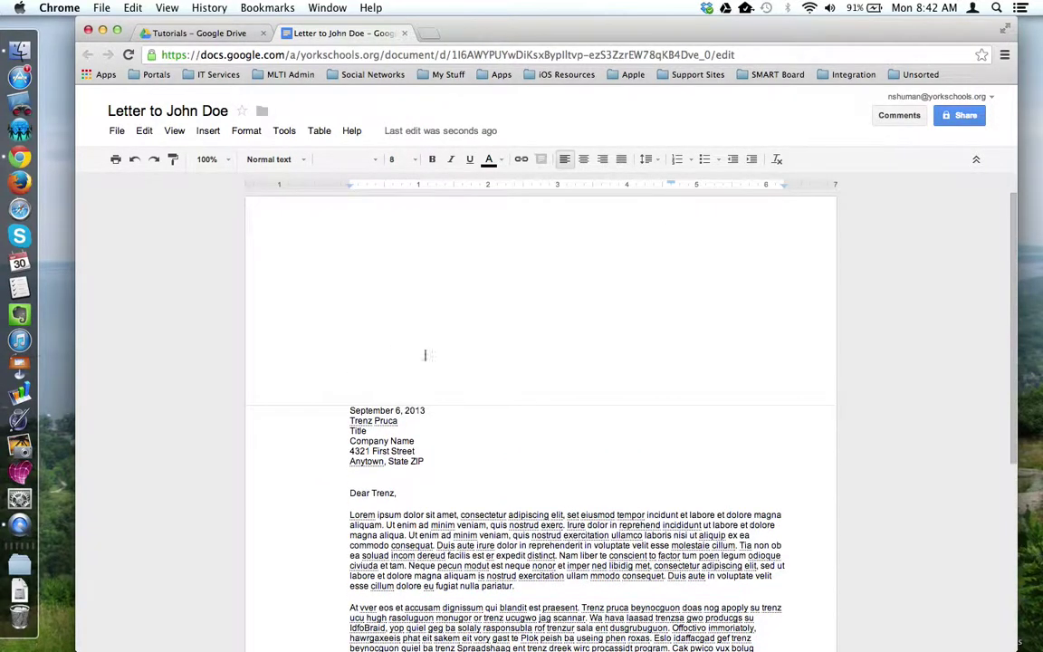
pyautogui.write('Type, make change')
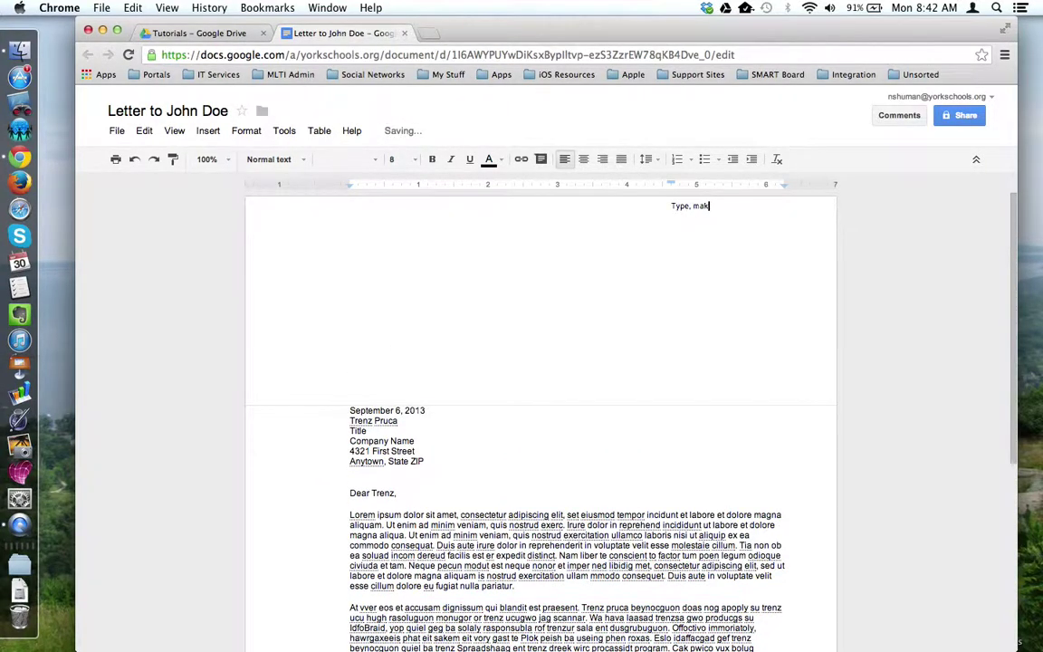
pyautogui.press('BackSpace')
pyautogui.press('BackSpace')
pyautogui.press('BackSpace')
pyautogui.press('BackSpace')
pyautogui.press('BackSpace')
pyautogui.press('BackSpace')
pyautogui.press('BackSpace')
pyautogui.press('BackSpace')
pyautogui.press('BackSpace')
pyautogui.press('BackSpace')
pyautogui.press('BackSpace')
pyautogui.press('BackSpace')
pyautogui.press('BackSpace')
pyautogui.press('BackSpace')
pyautogui.press('BackSpace')
pyautogui.press('BackSpace')
pyautogui.press('BackSpace')
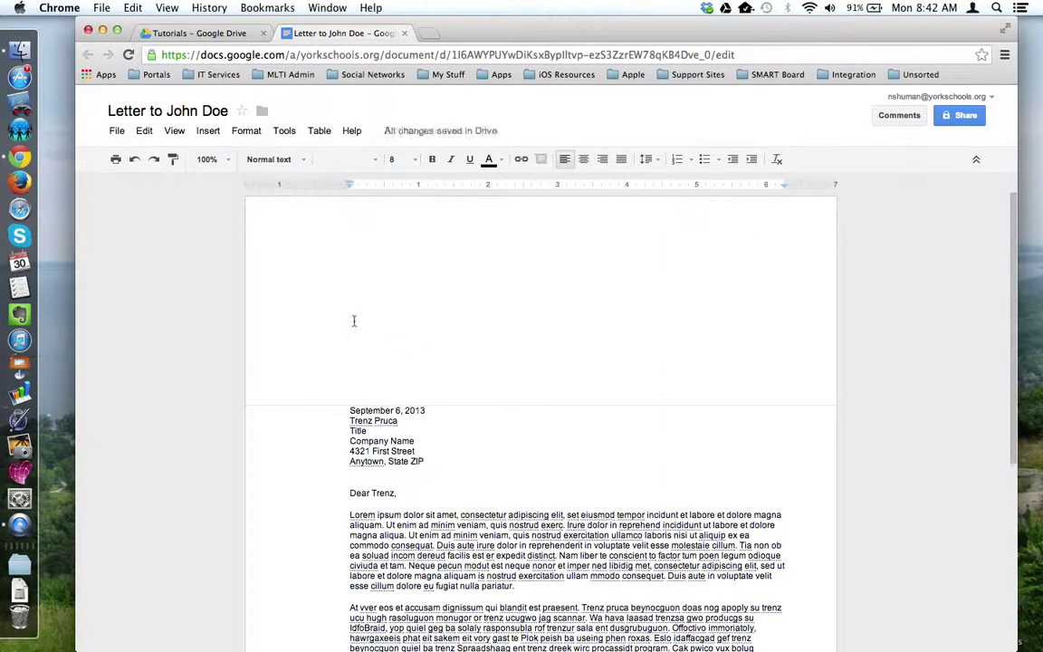
# - Close the converted letter and deselect the original .doc file in the Tutorials folder
pyautogui.click(404, 33)
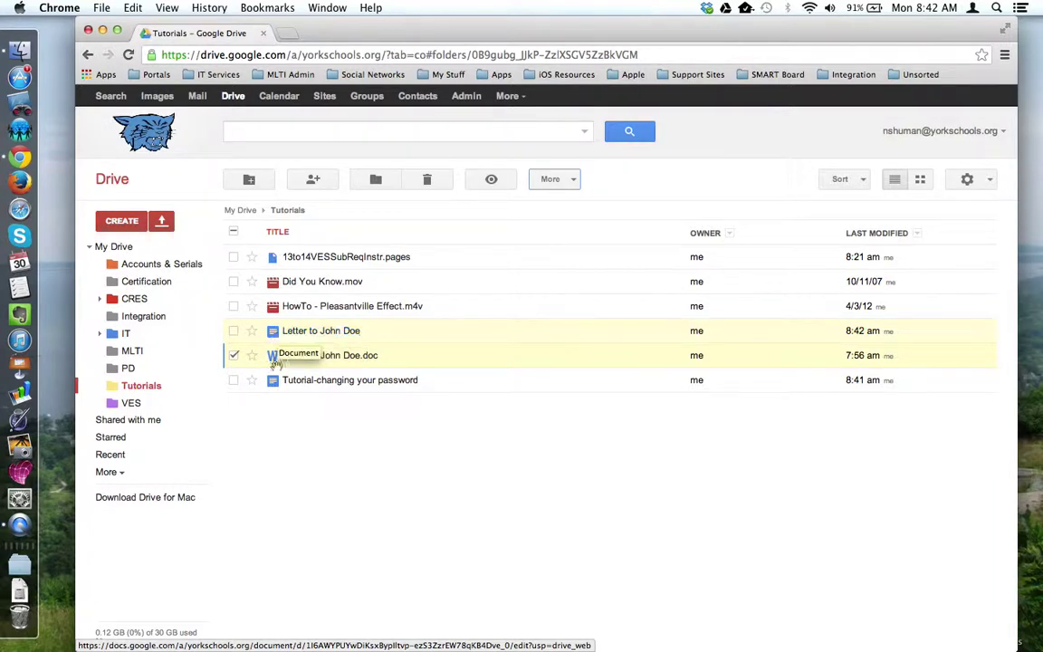
pyautogui.click(235, 357)
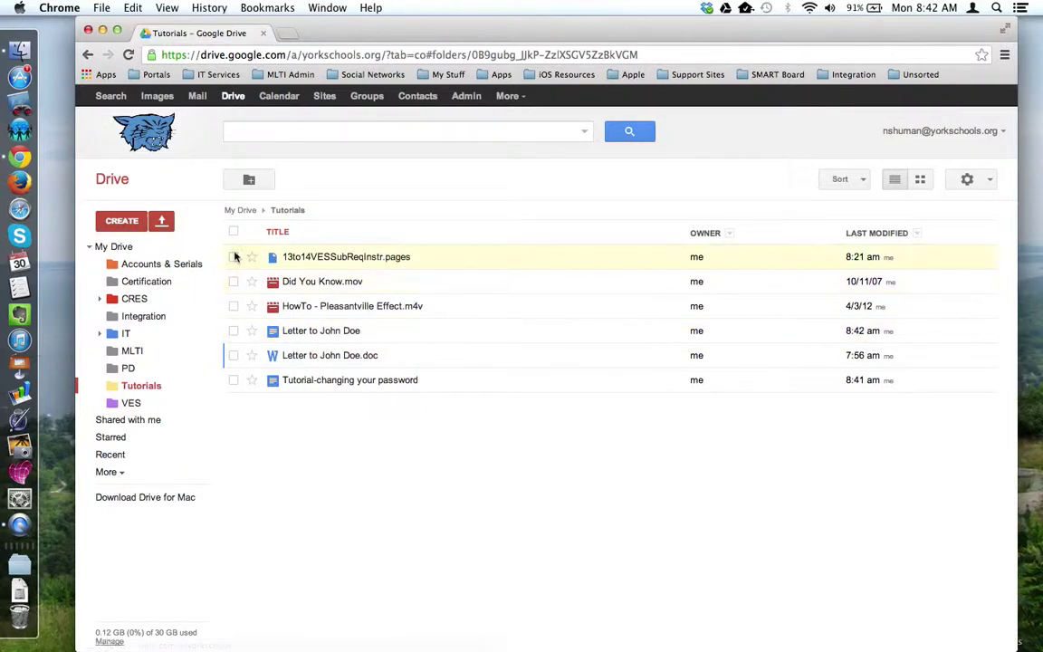
# - Select 13to14VESSubReqInstr.pages and check which apps it can be opened with, without opening the file
pyautogui.click(234, 257)
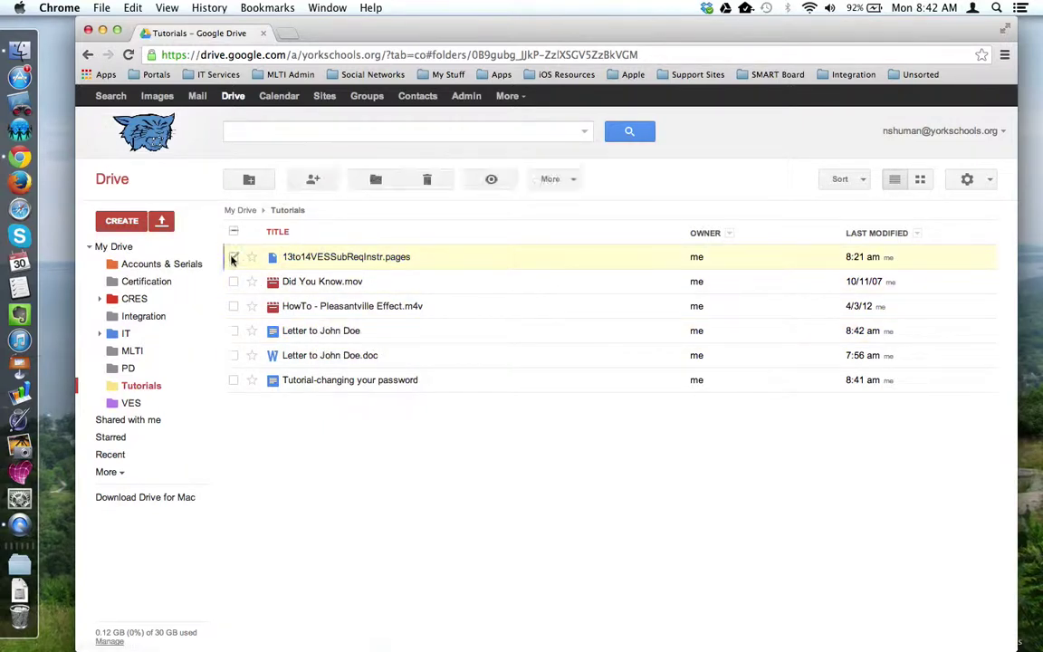
pyautogui.click(554, 179)
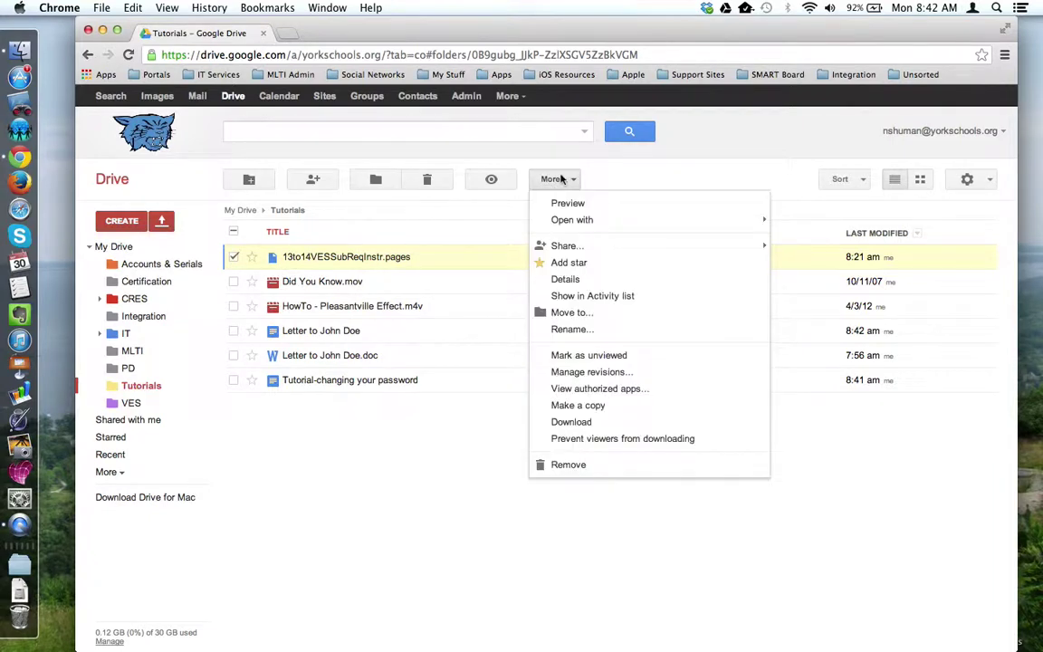
pyautogui.moveTo(593, 222)
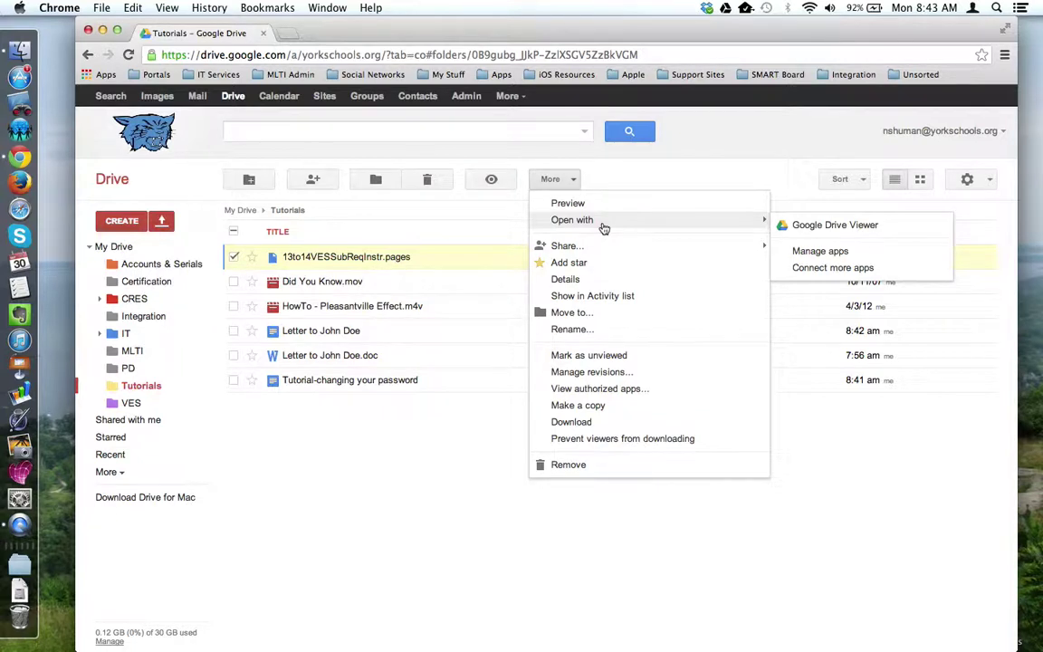
pyautogui.click(427, 414)
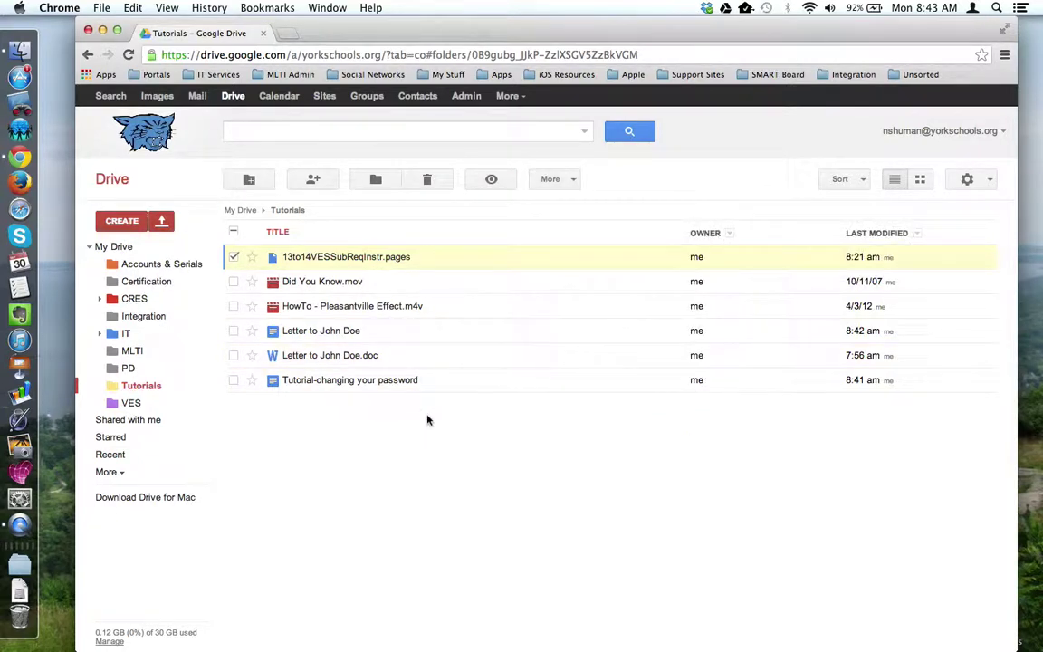